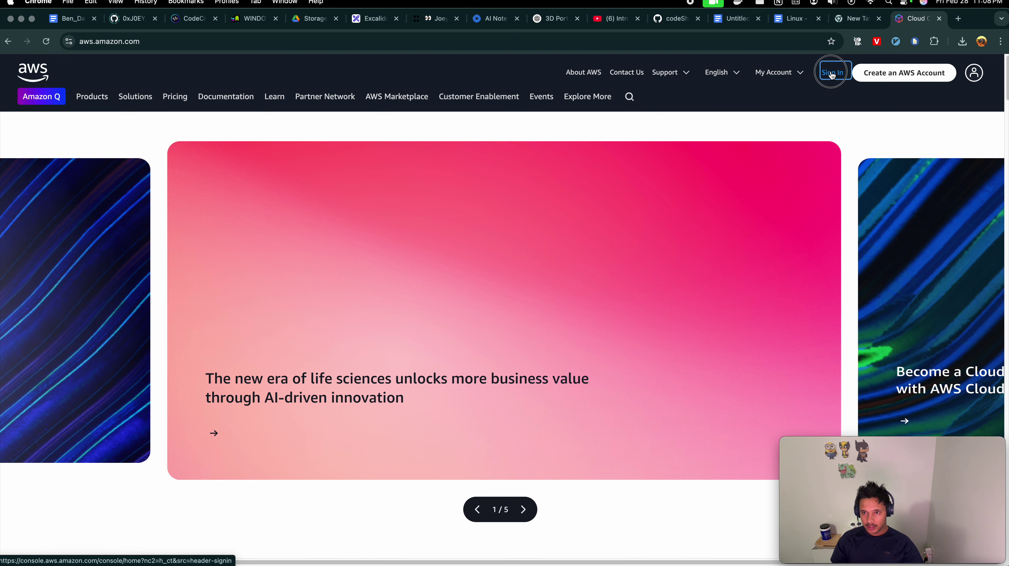
Sign in to the AWS Management Console and look over the Console Home page.
click(833, 73)
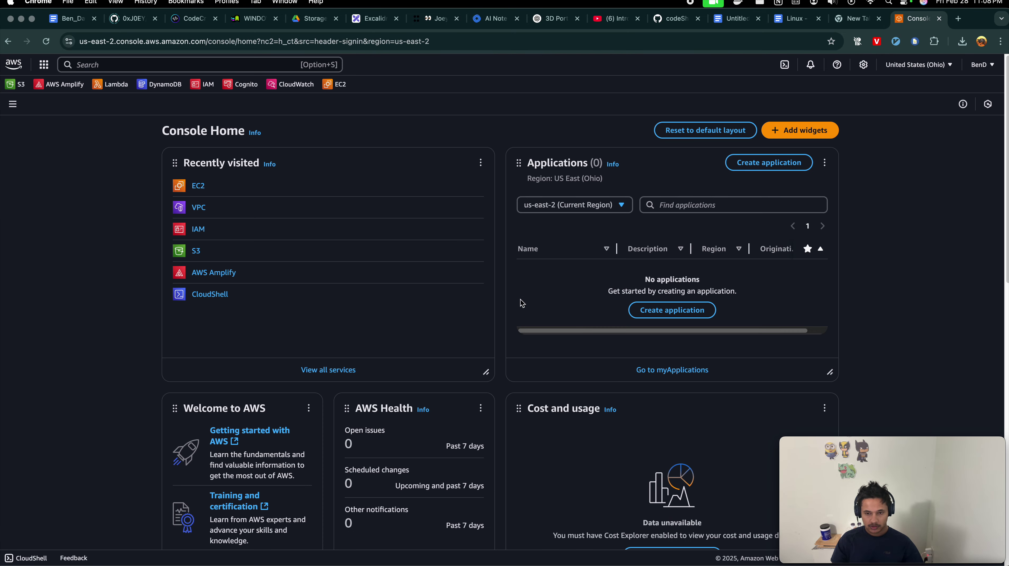
scroll(502, 356, down, 5)
scroll(487, 345, up, 5)
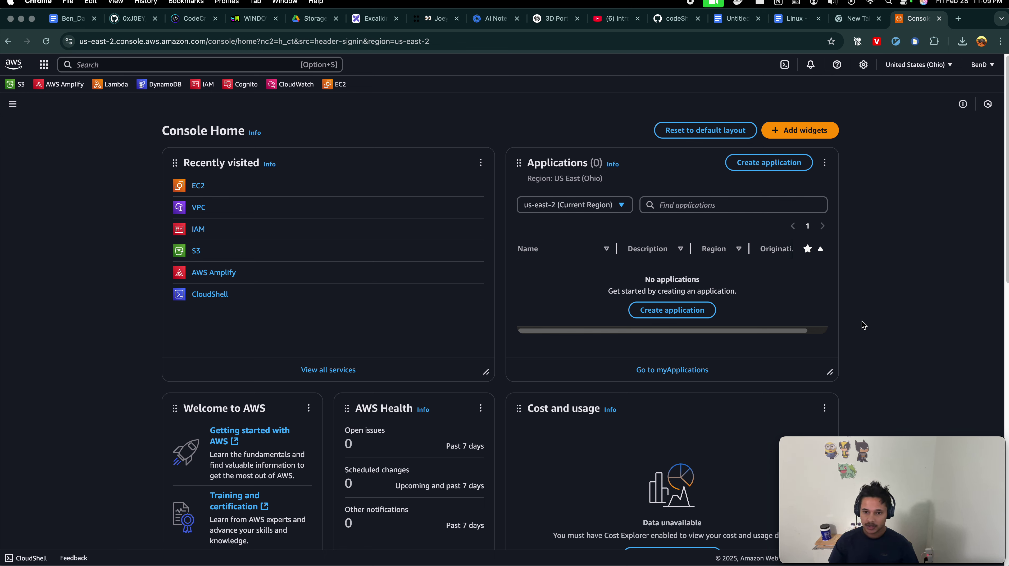
Search the console services for EC2 and open the EC2 service.
click(242, 63)
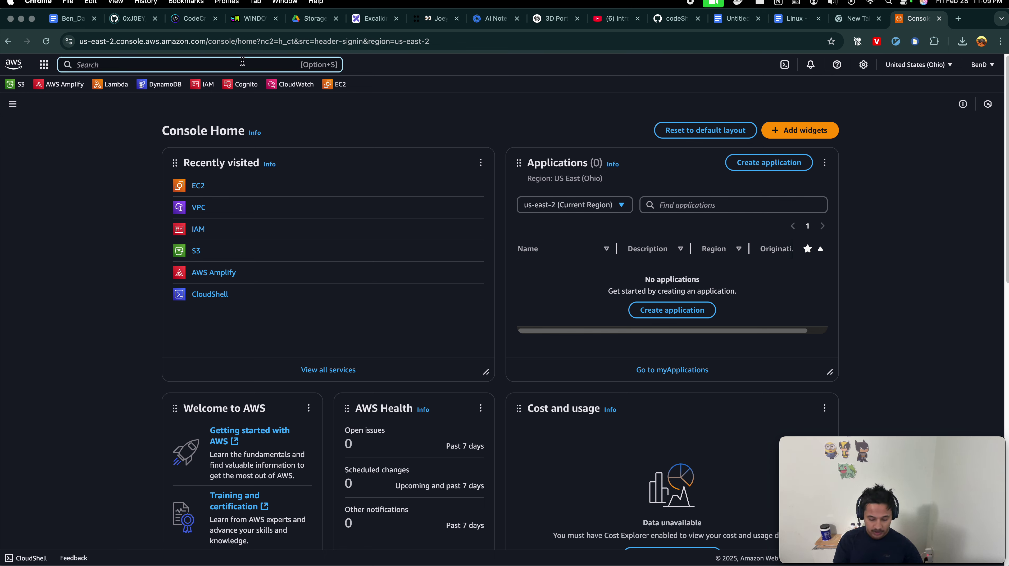
text(ece2)
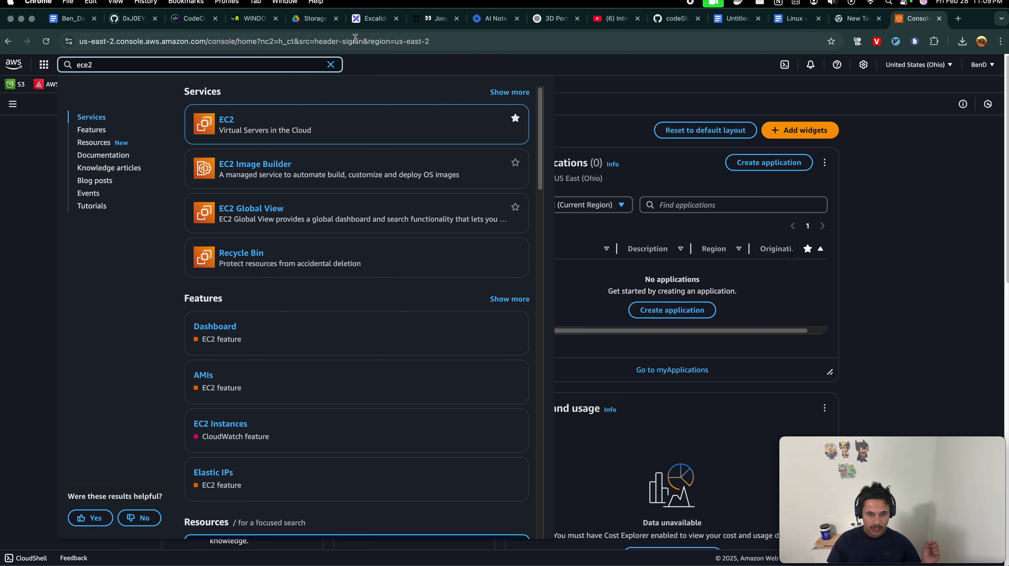
mouse_move(343, 124)
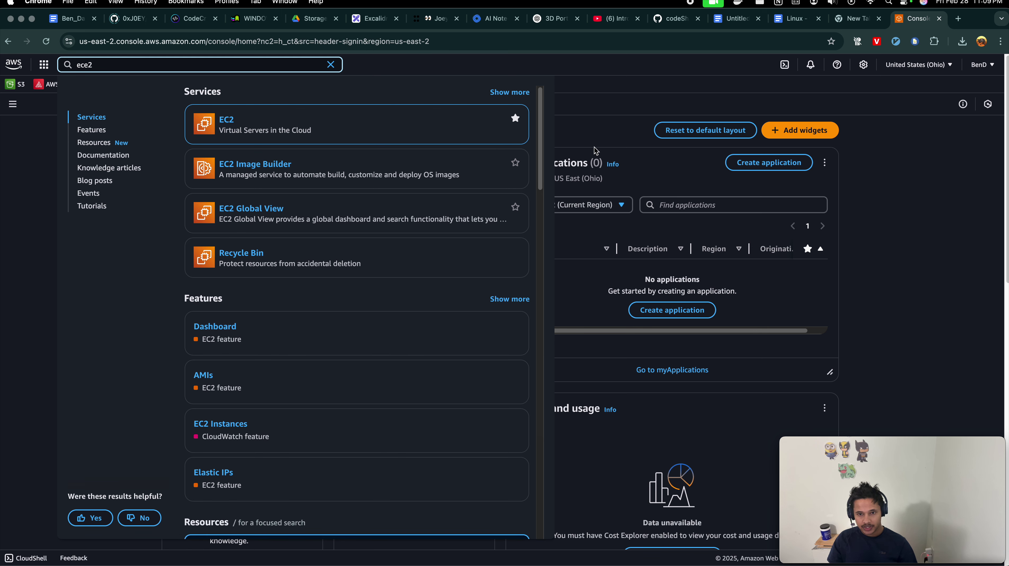
click(582, 135)
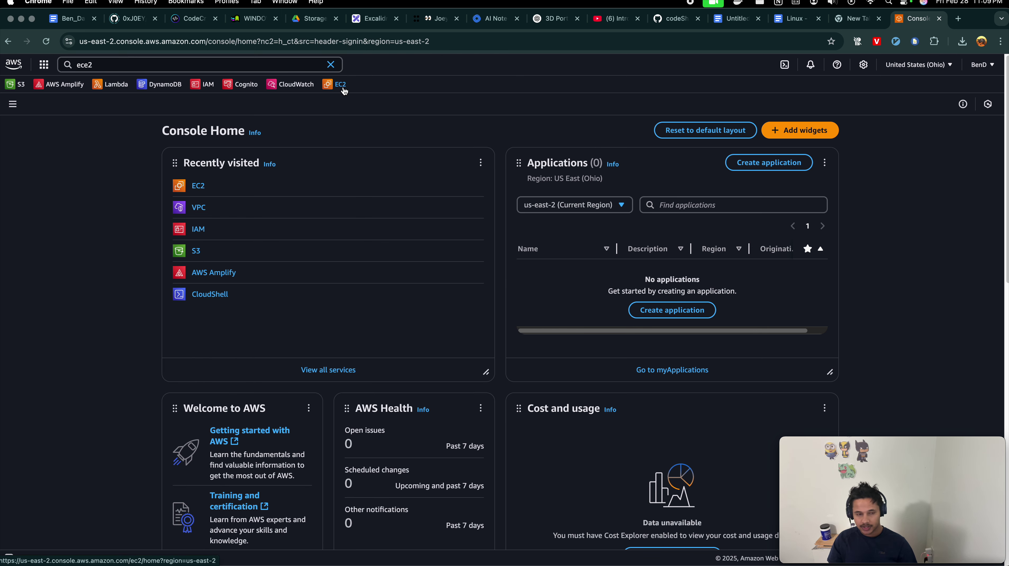
click(276, 67)
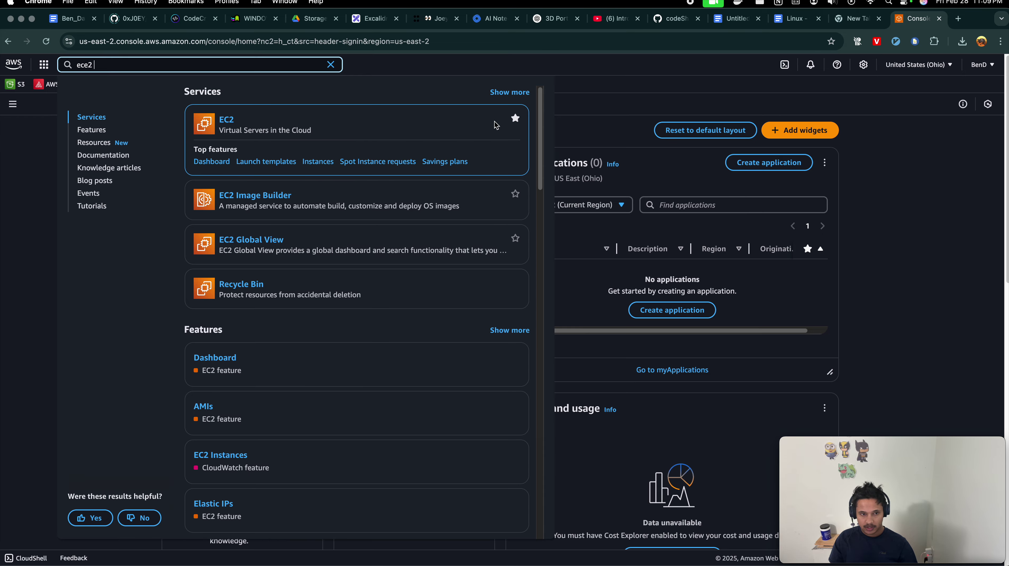
click(226, 119)
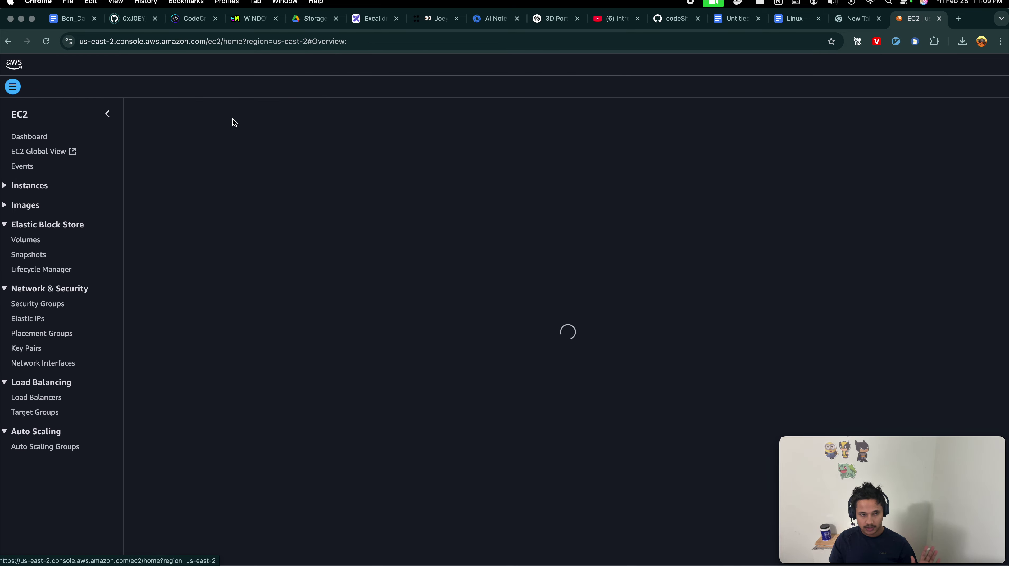
Start launching a new EC2 instance and name it test-server.
scroll(377, 349, down, 3)
scroll(377, 348, up, 3)
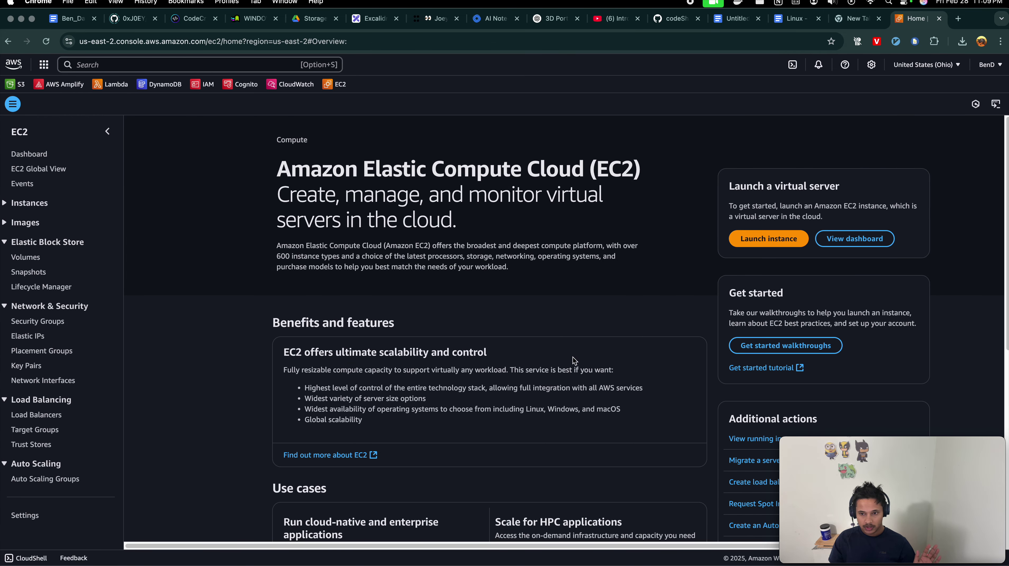
scroll(309, 333, down, 4)
scroll(515, 258, up, 4)
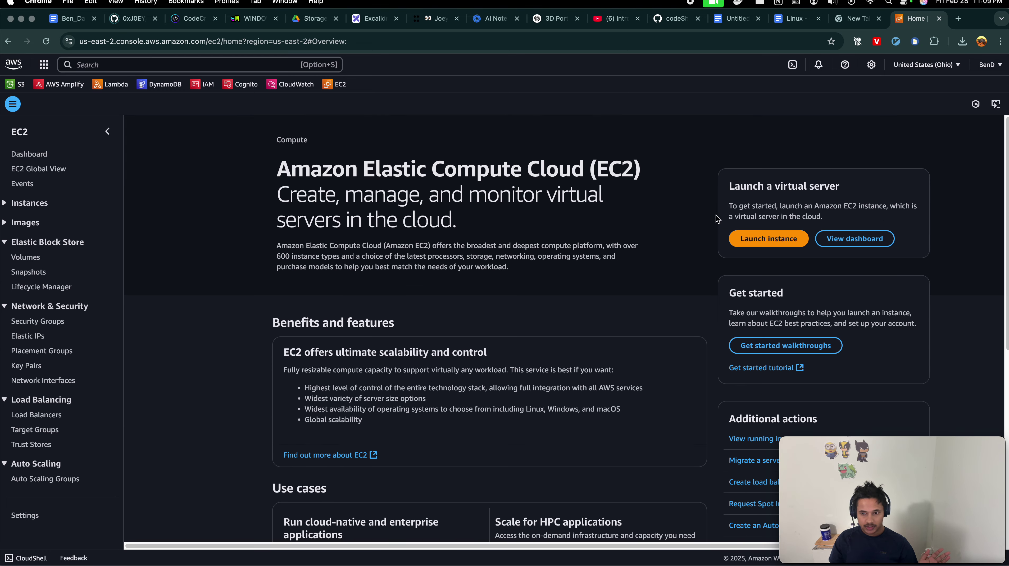
click(764, 240)
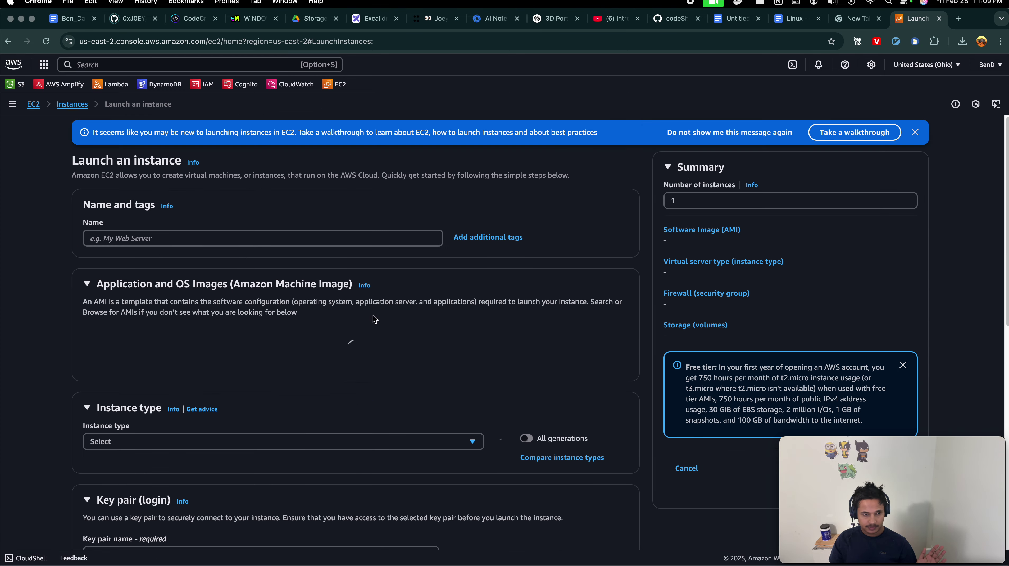
click(236, 226)
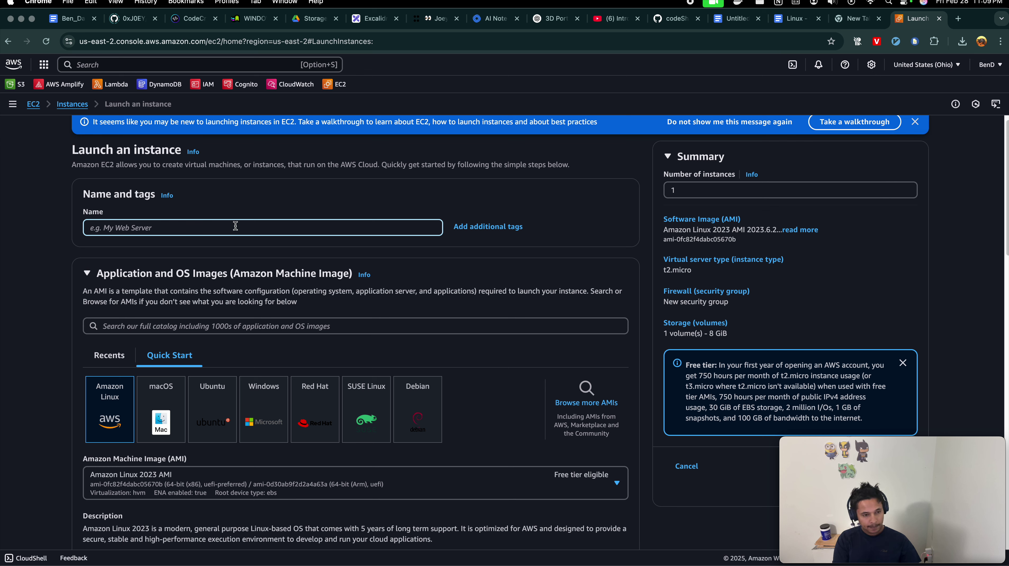
text(test-server)
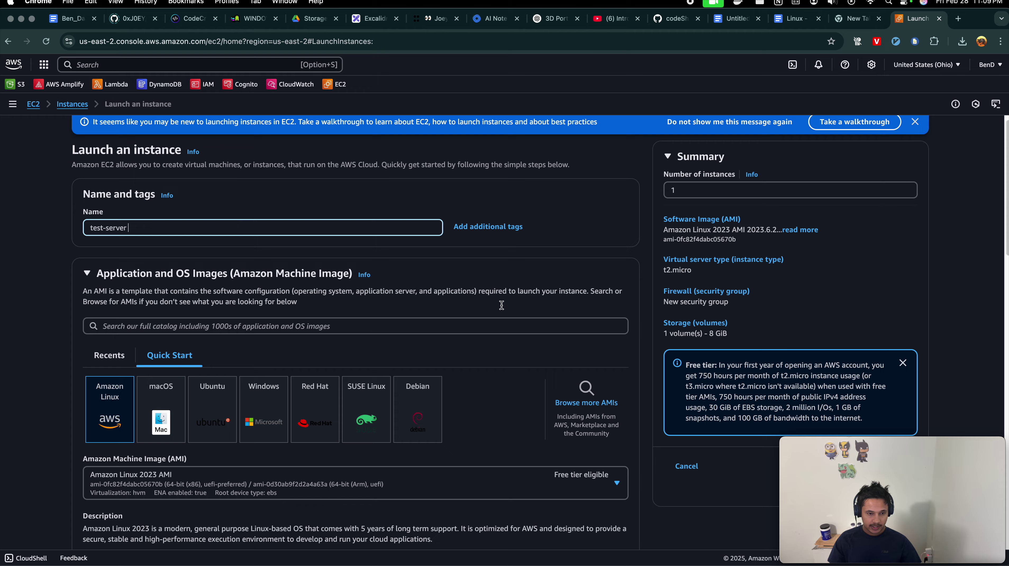
Choose Ubuntu from the quick-start images as the instance's operating system.
scroll(502, 306, down, 4)
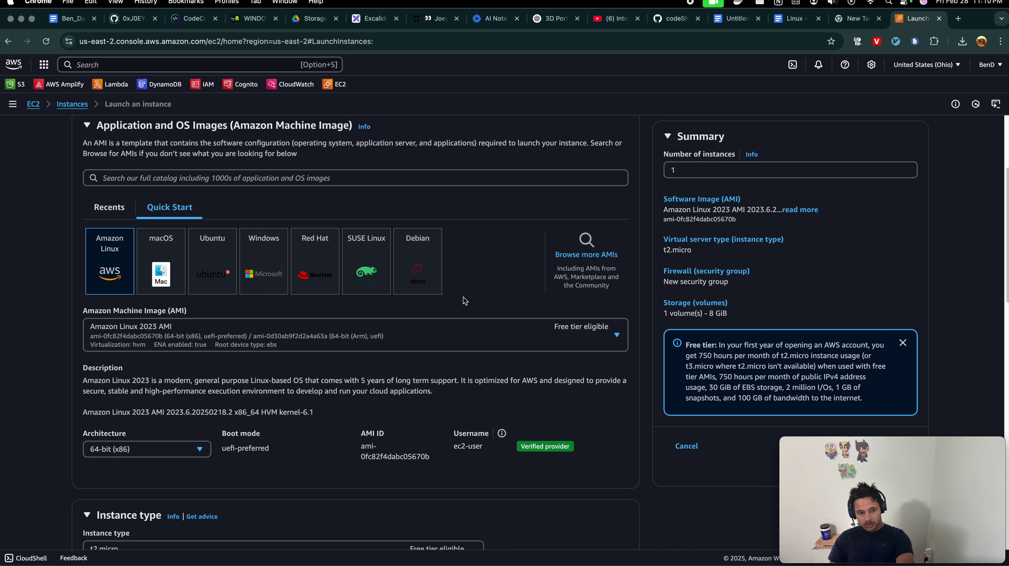
scroll(329, 369, down, 1)
scroll(277, 325, down, 3)
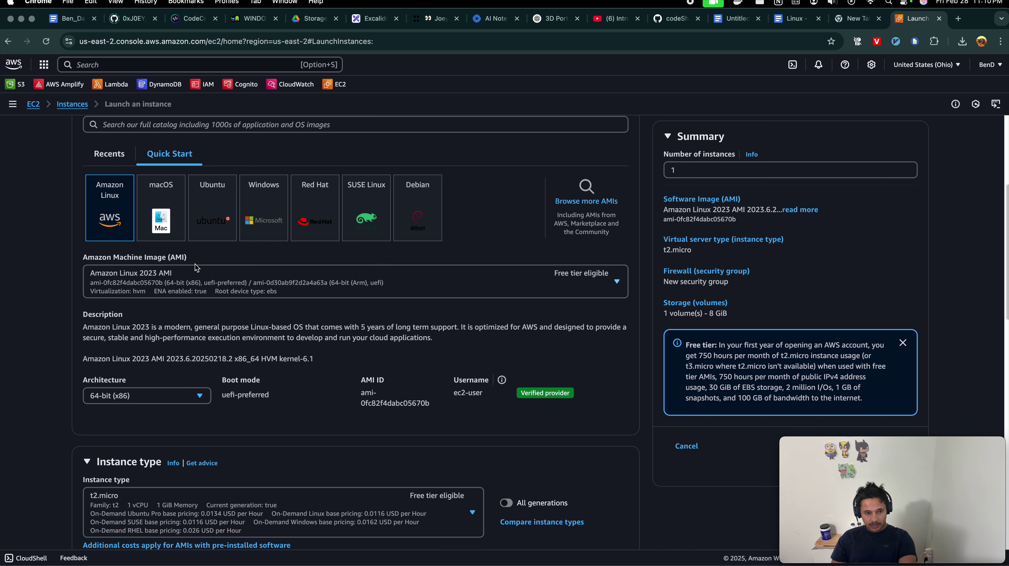
click(216, 215)
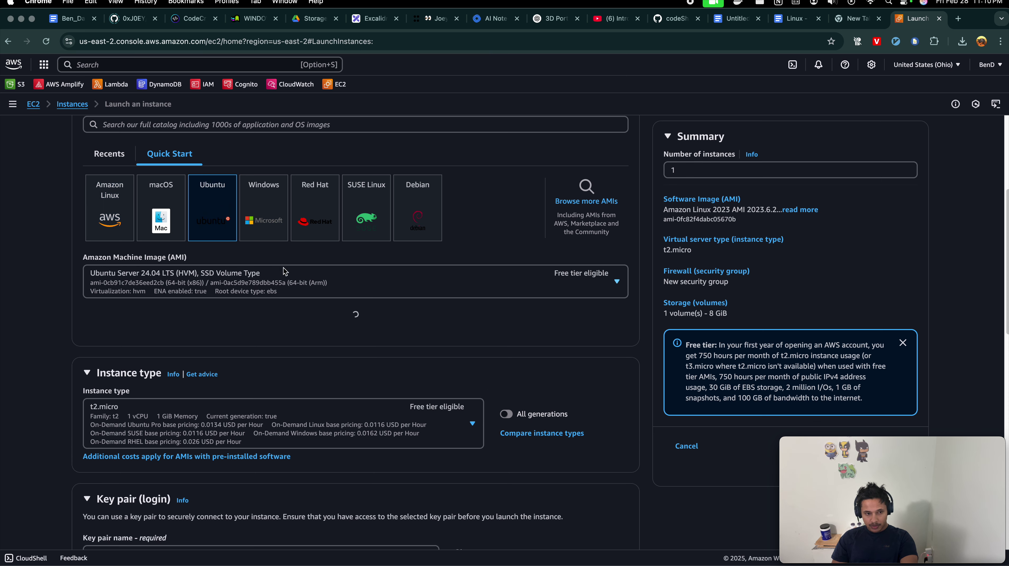
Review the available Ubuntu machine images and the architecture options without changing the selection.
scroll(337, 362, down, 1)
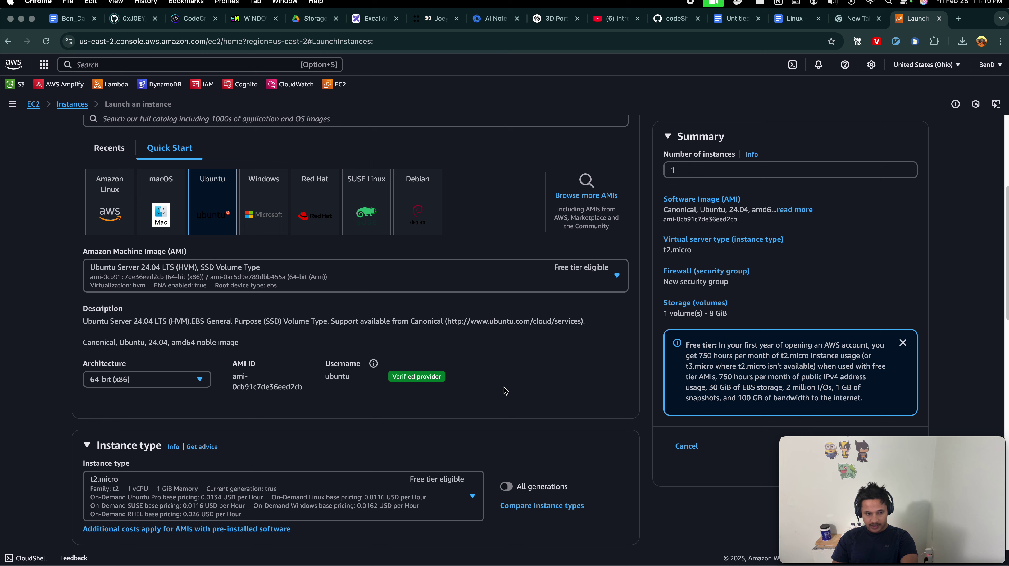
scroll(507, 392, down, 1)
scroll(477, 375, down, 3)
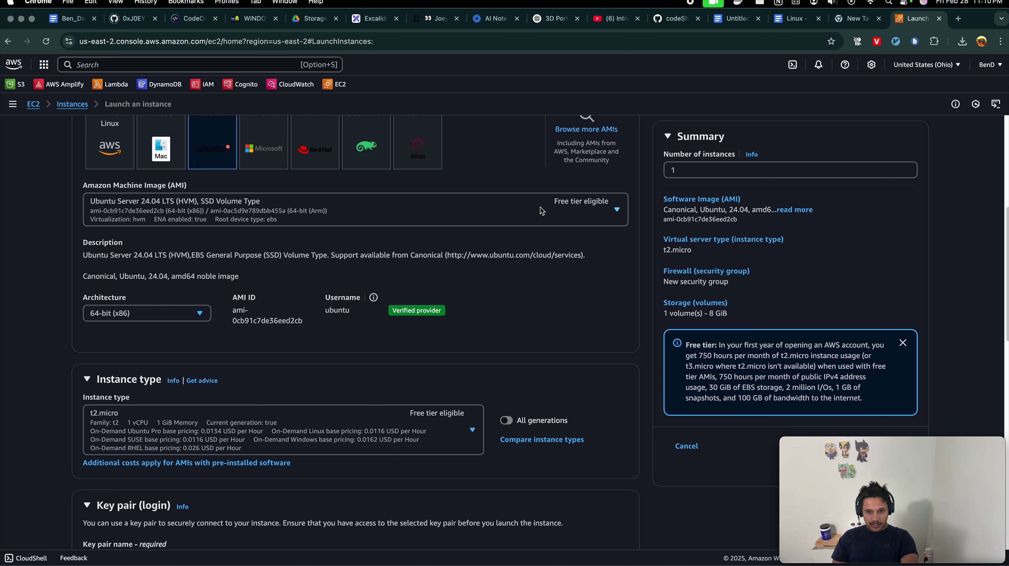
click(557, 209)
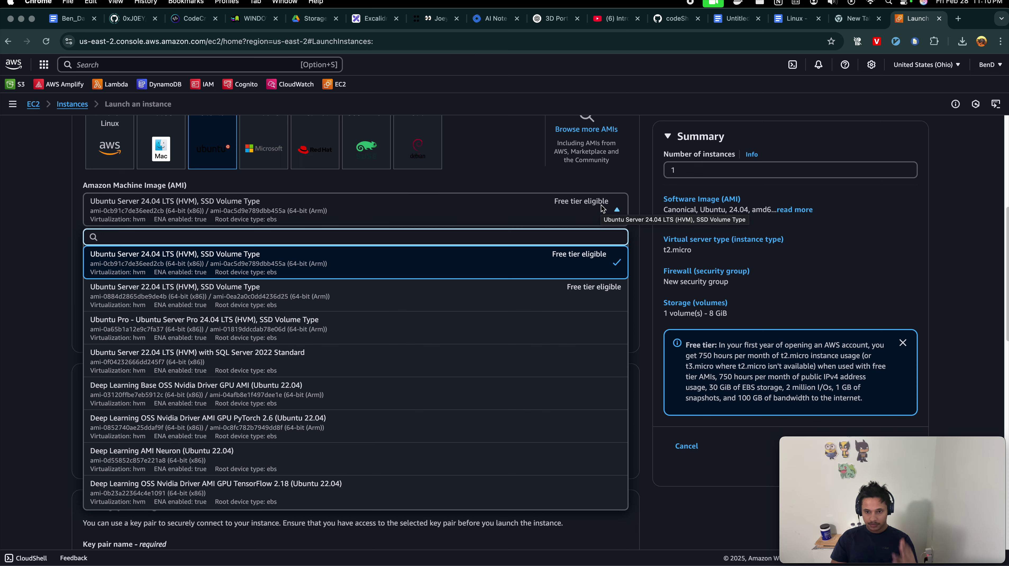
click(602, 209)
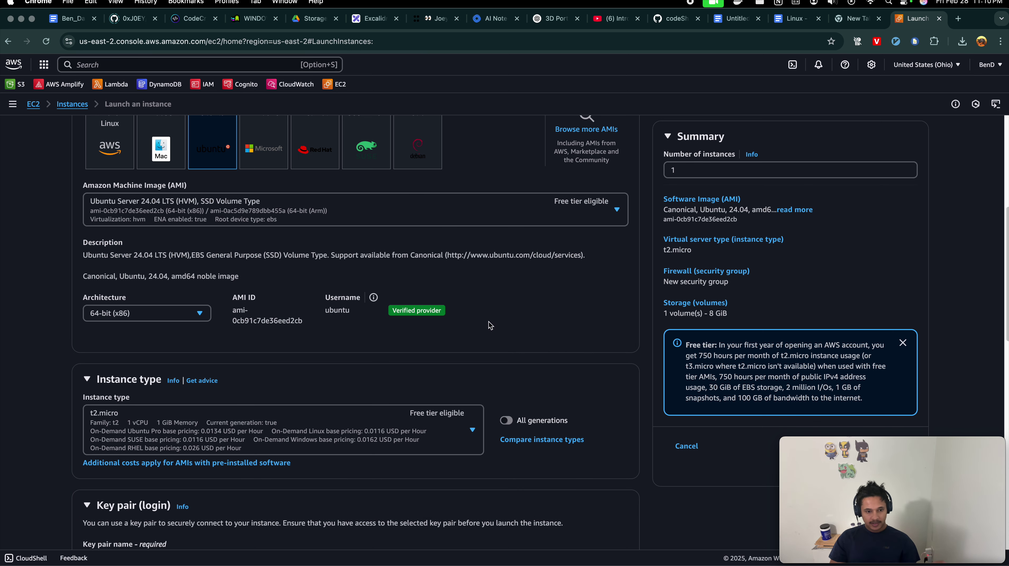
scroll(489, 322, down, 1)
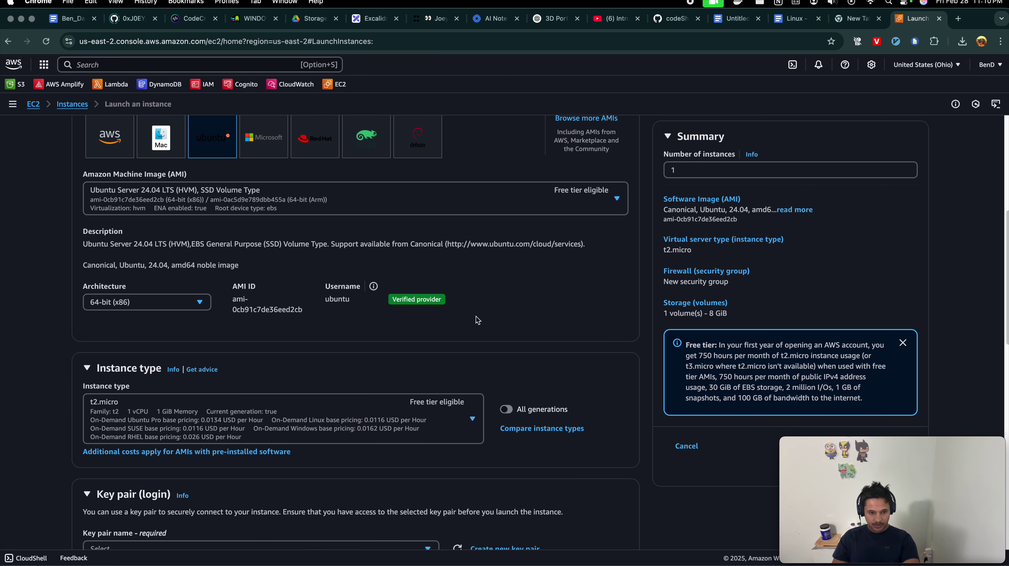
scroll(333, 347, down, 2)
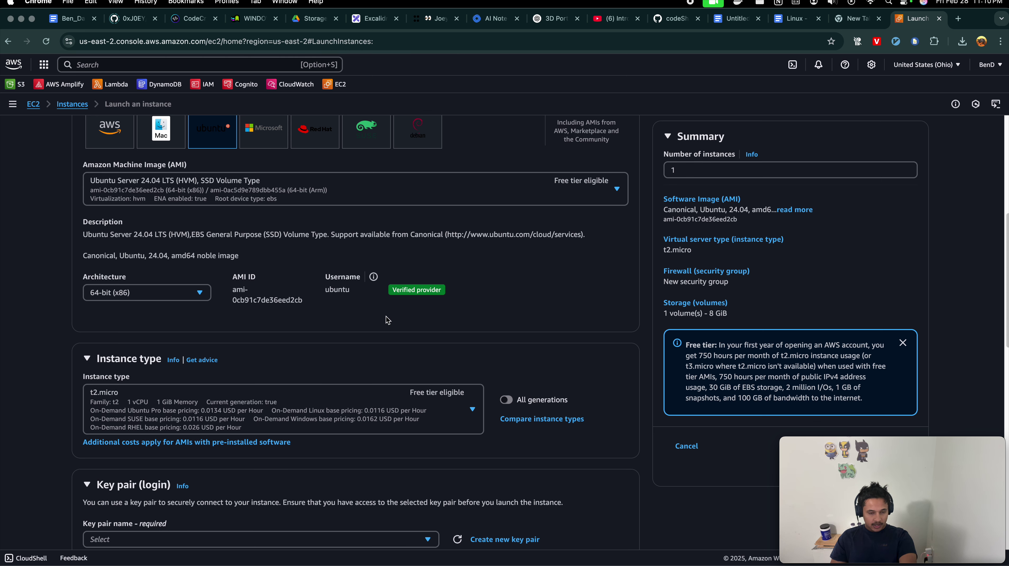
click(142, 286)
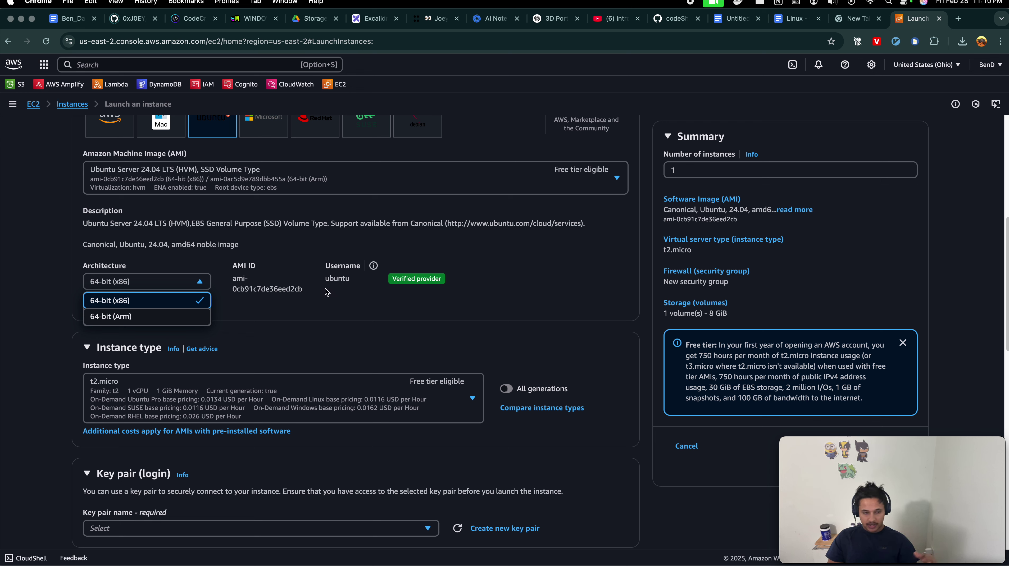
click(317, 285)
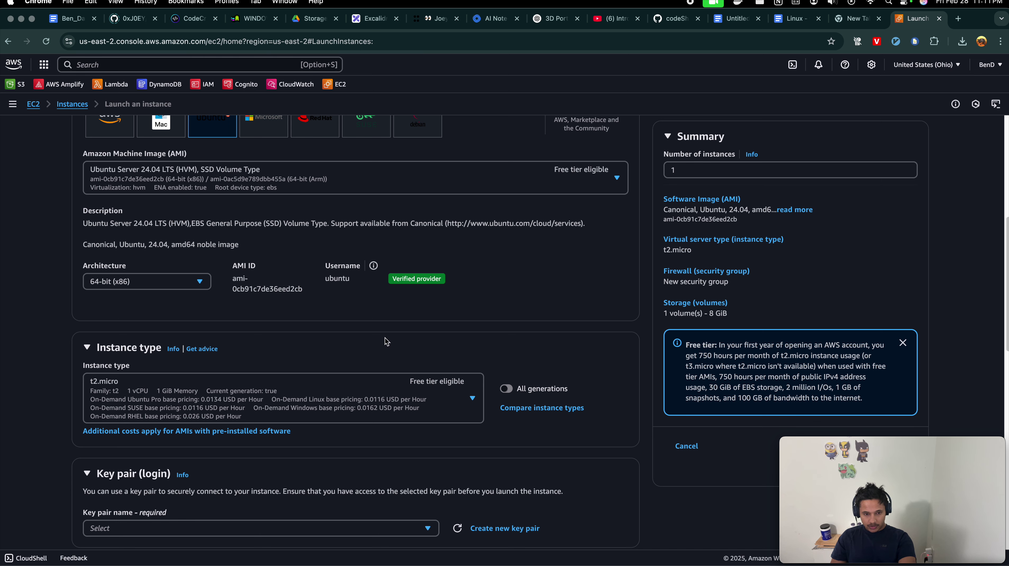
Examine the instance type settings, including free tier eligibility, specifications and hourly pricing.
scroll(383, 341, down, 3)
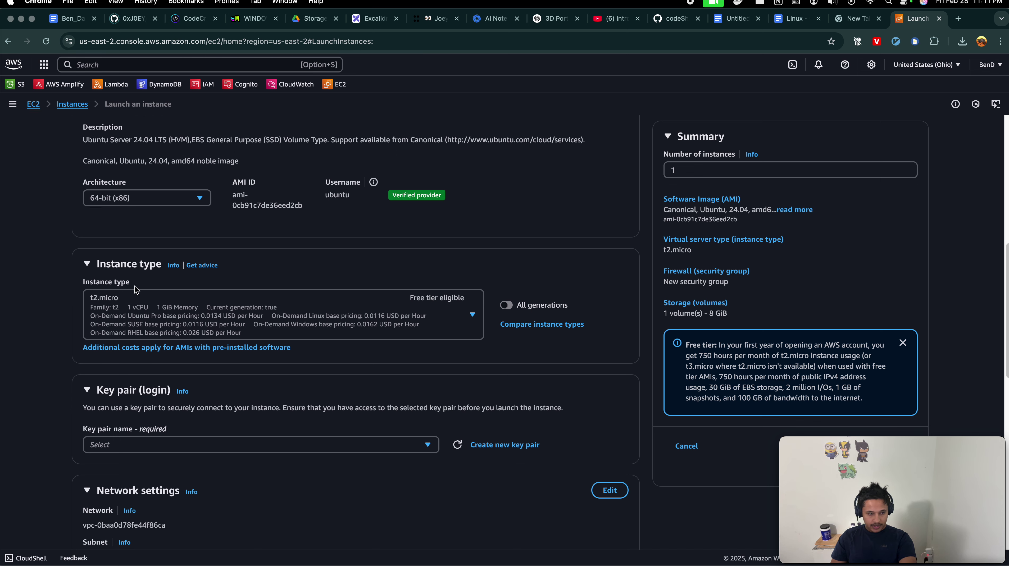
scroll(408, 338, down, 2)
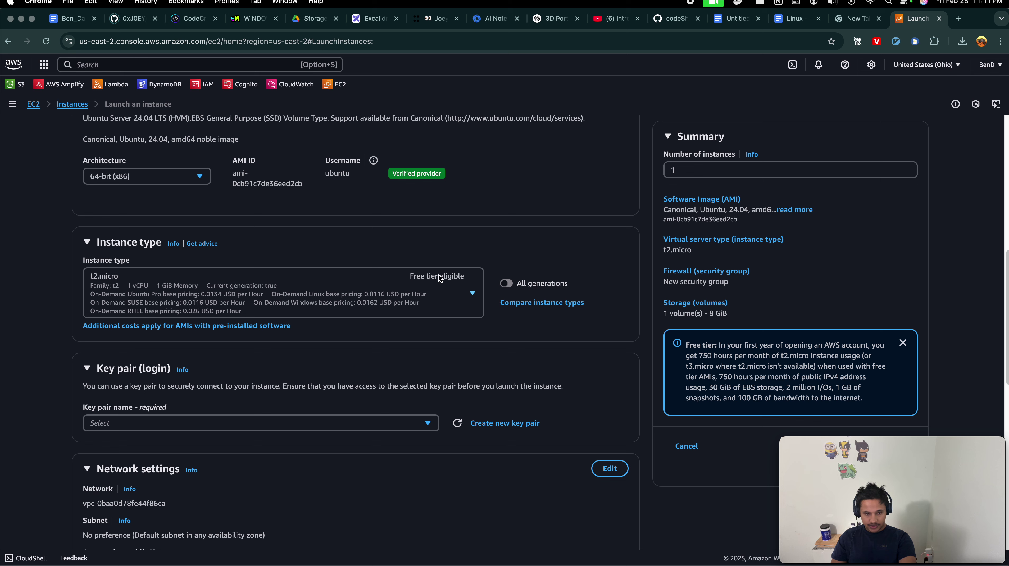
scroll(452, 290, down, 1)
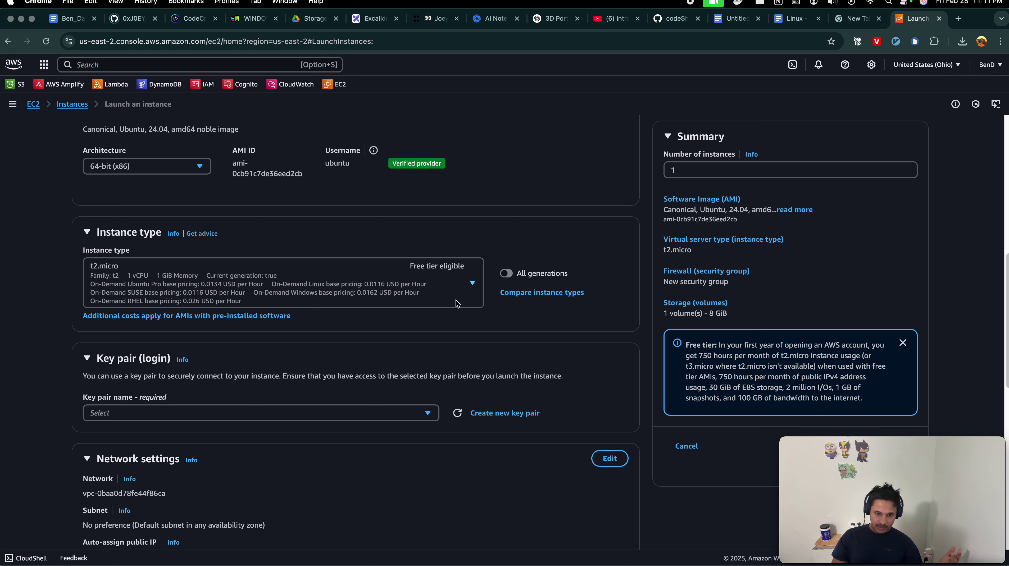
scroll(444, 342, down, 1)
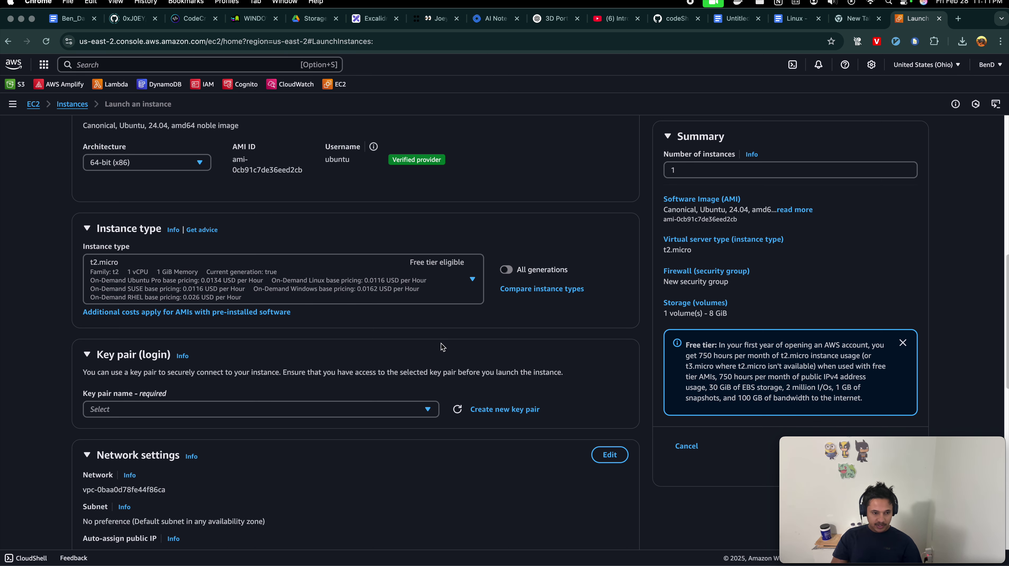
scroll(426, 354, down, 1)
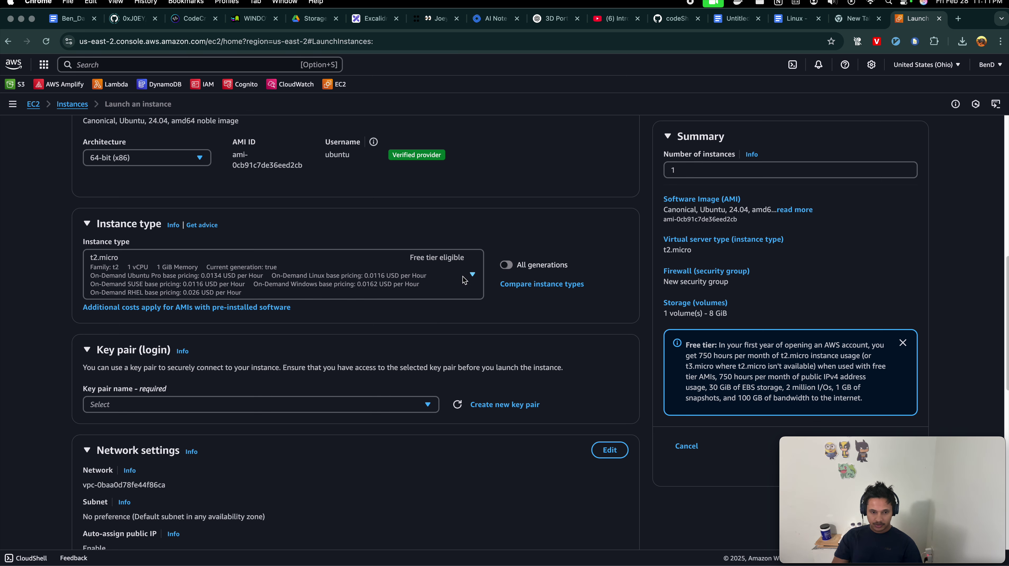
scroll(424, 312, down, 5)
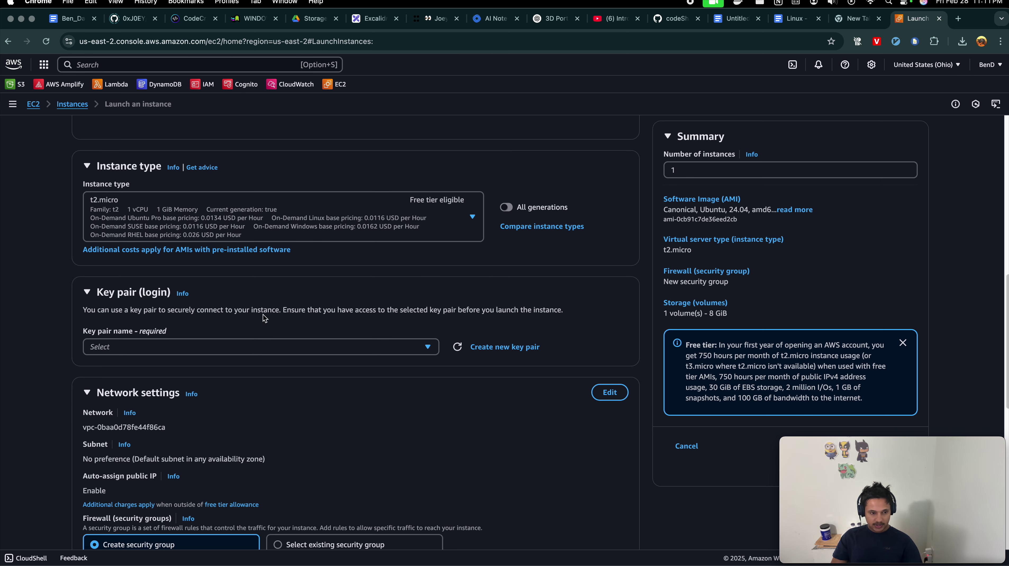
Create an RSA key pair named anothetest in .pem format for logging in to the instance.
scroll(250, 372, down, 4)
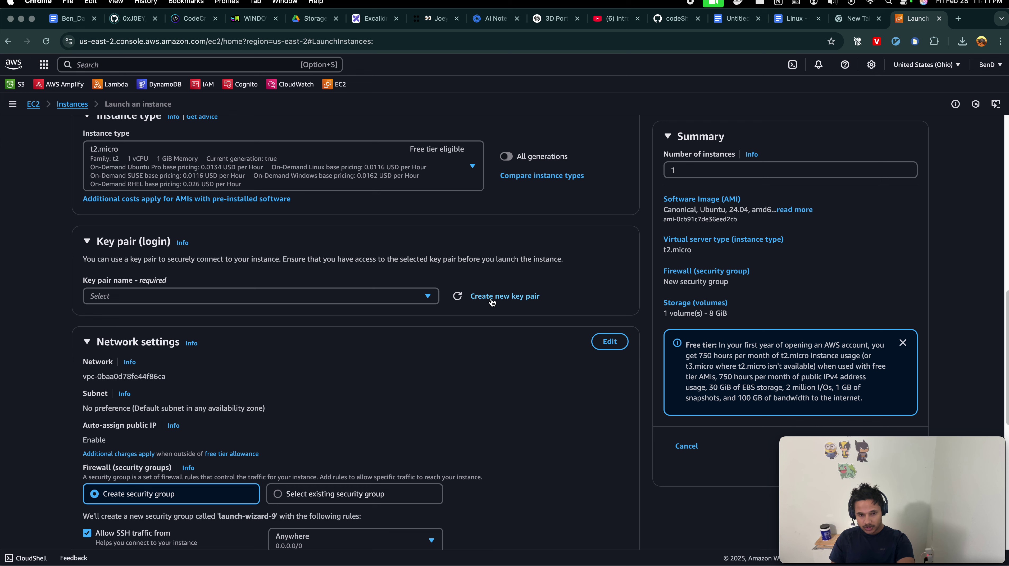
click(428, 298)
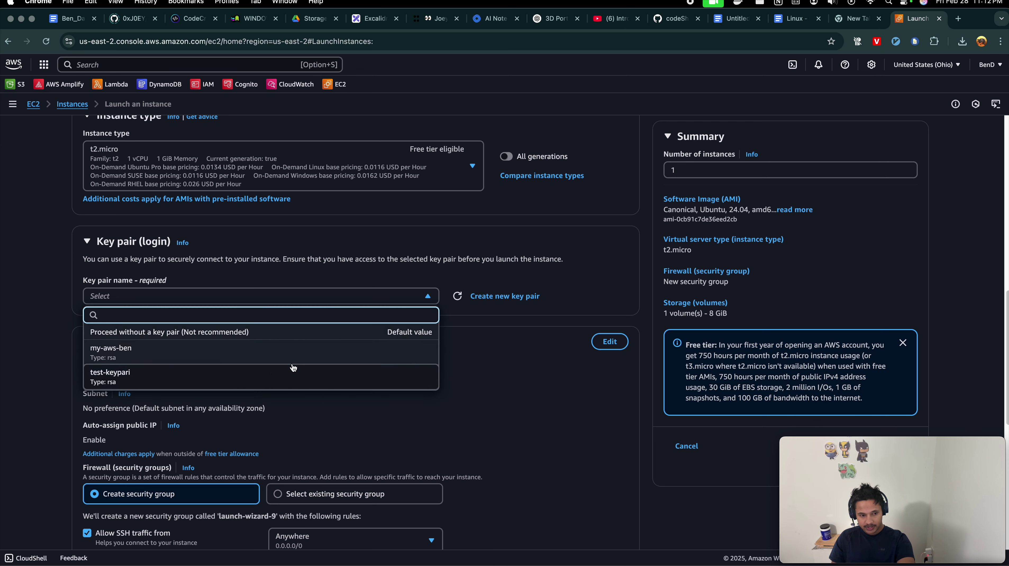
click(479, 358)
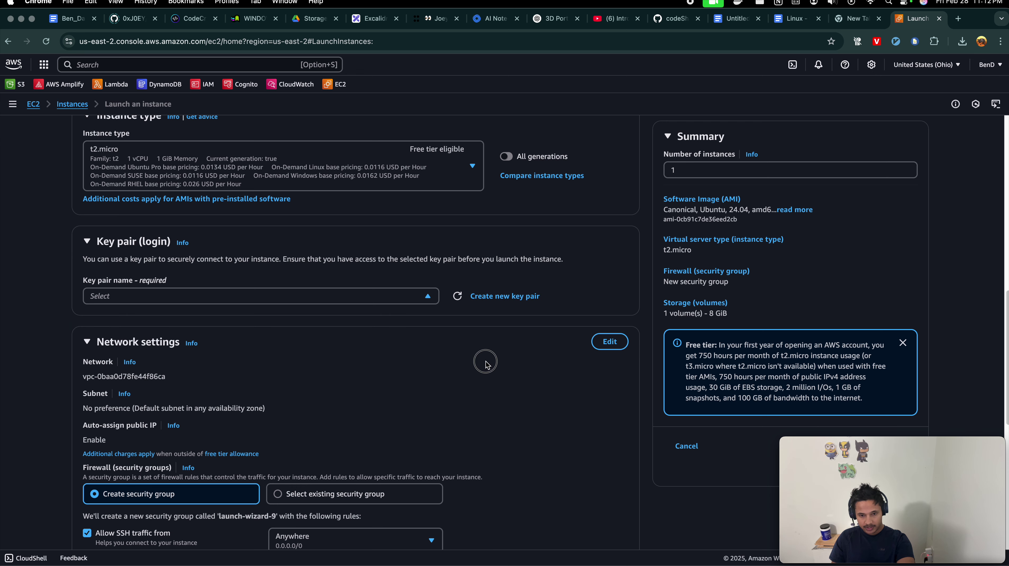
click(507, 300)
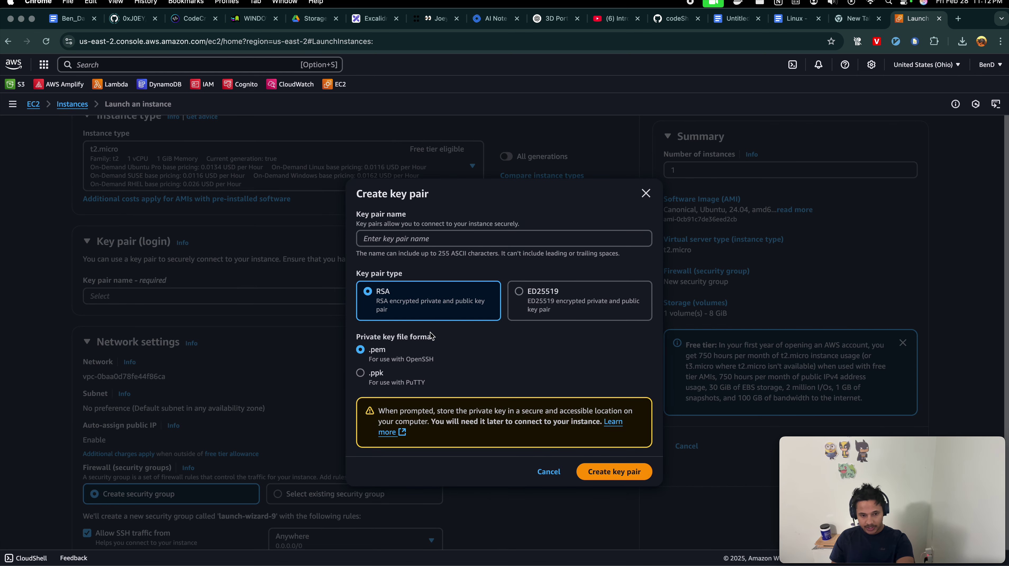
click(451, 242)
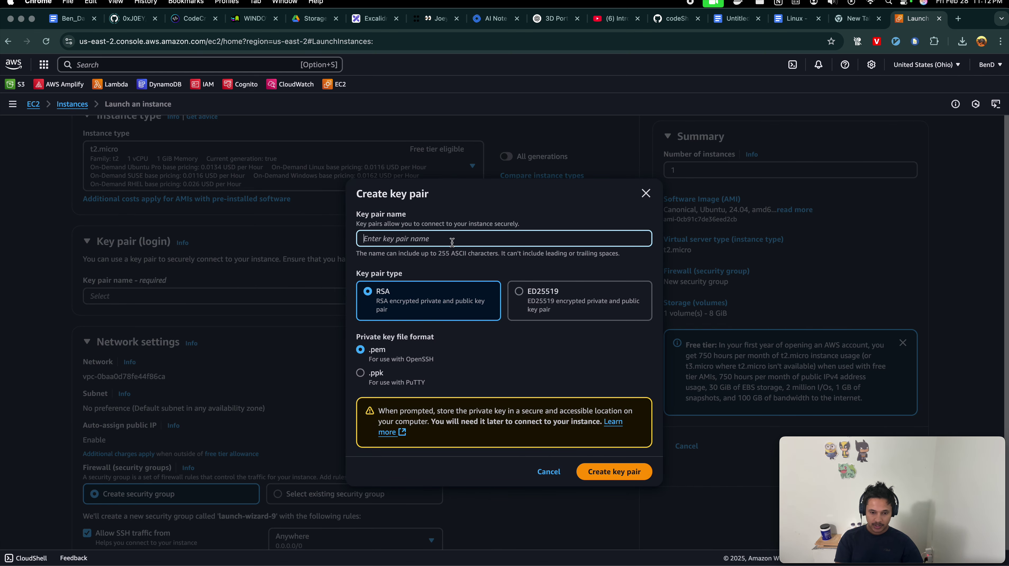
text(a)
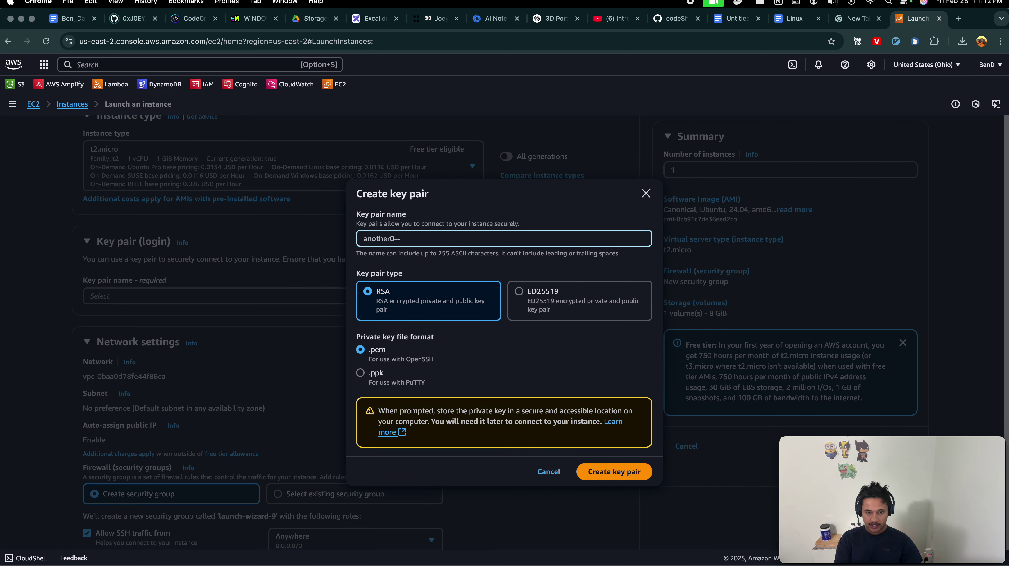
text(nother-test)
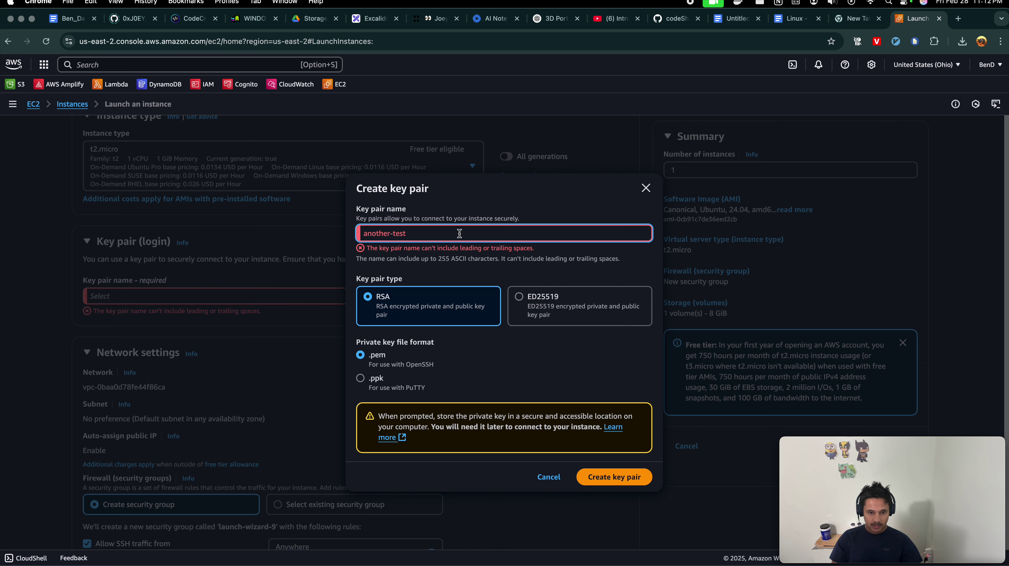
key(BackSpace)
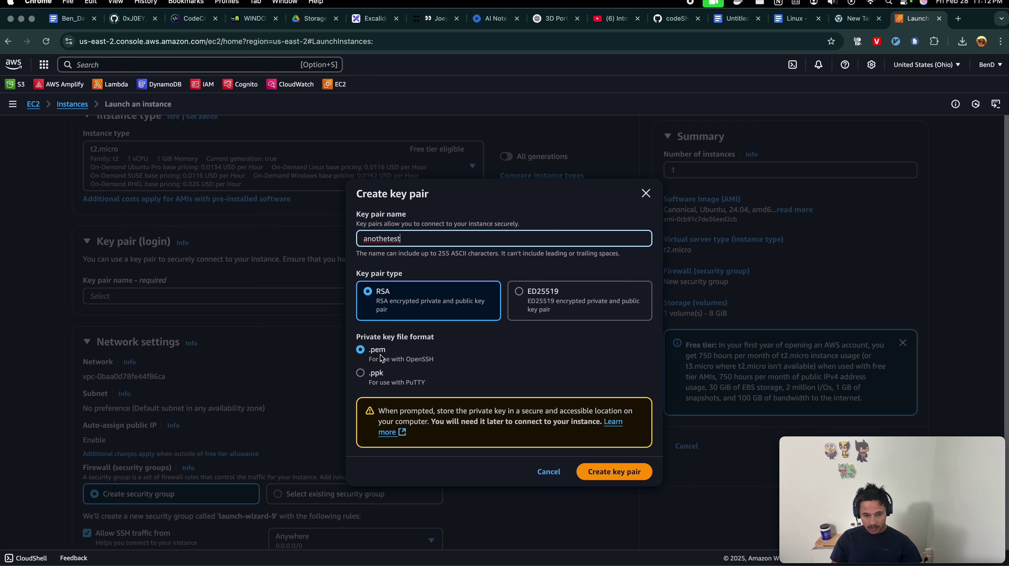
click(625, 474)
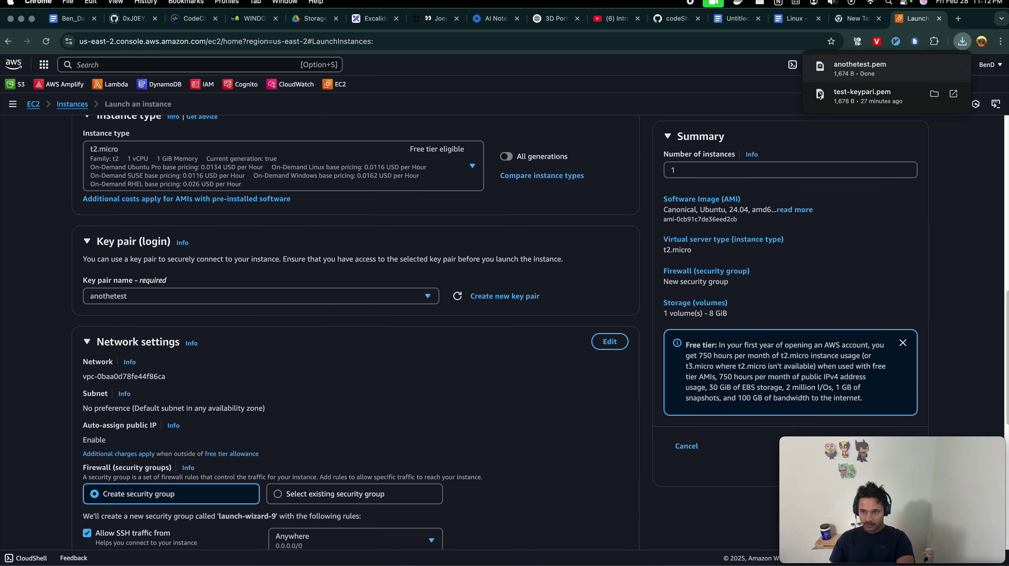
Review the network settings, including the firewall's security group choice and the SSH, HTTPS and HTTP traffic rules.
scroll(543, 424, down, 2)
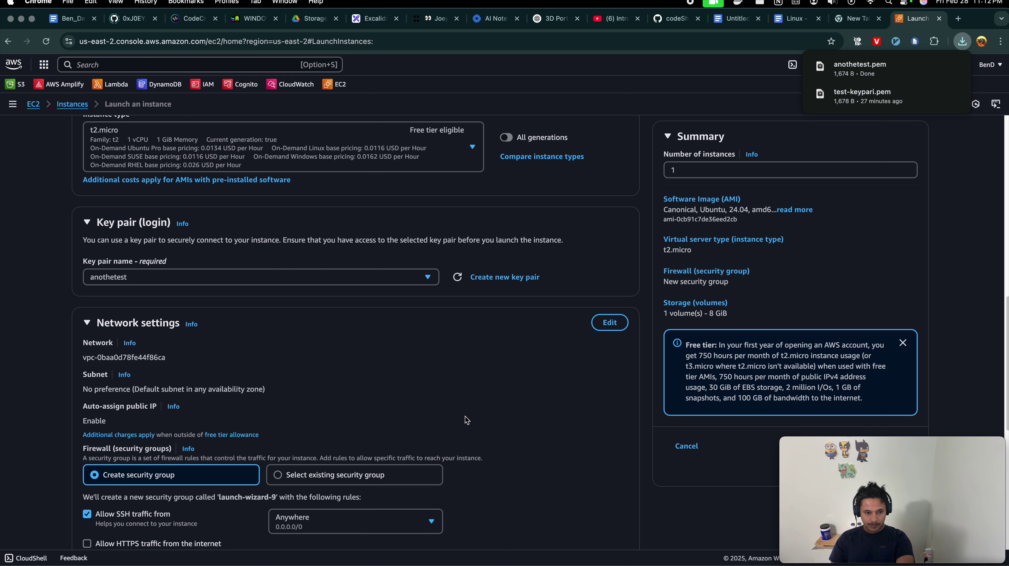
scroll(496, 444, down, 5)
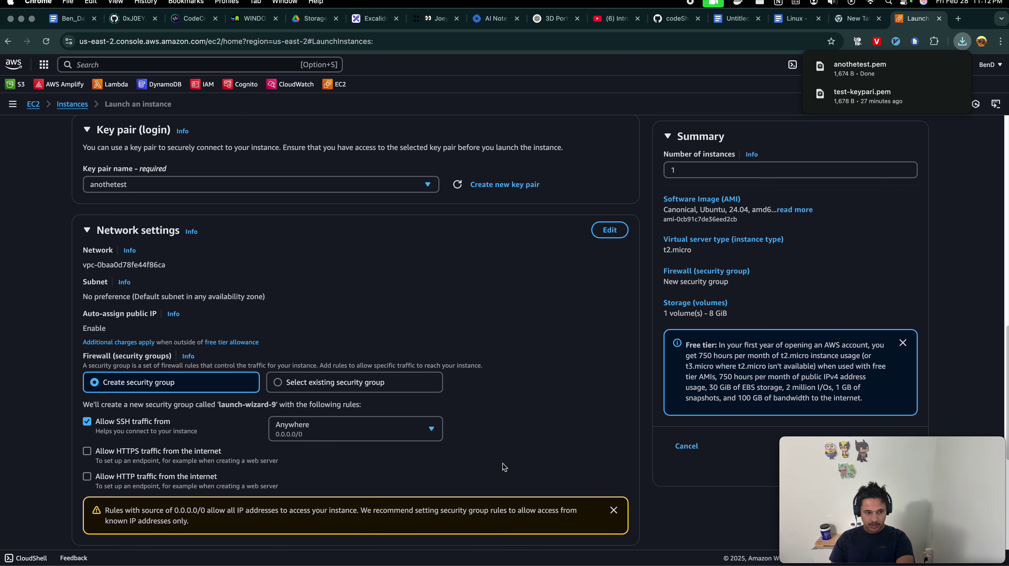
scroll(496, 408, down, 8)
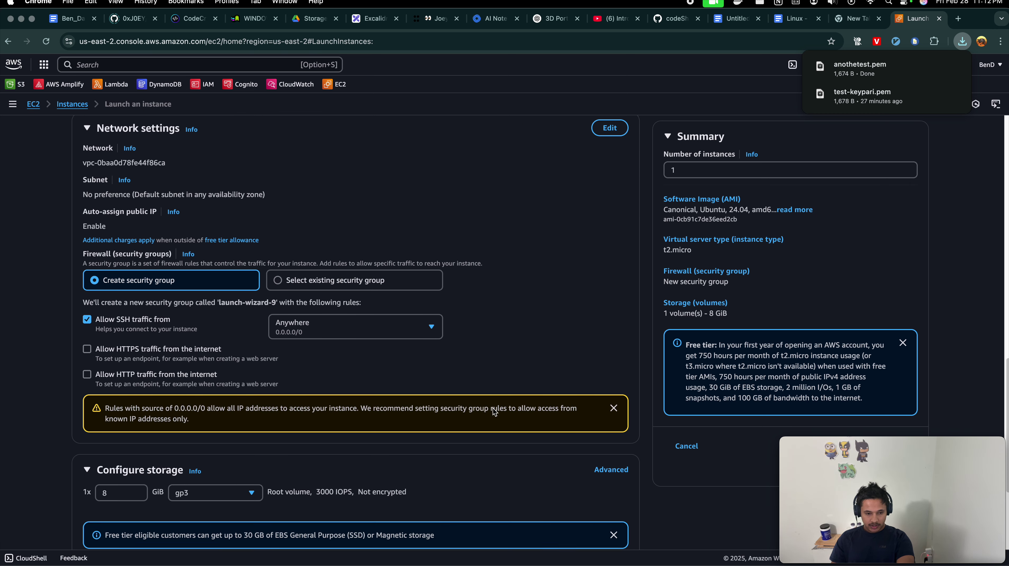
scroll(511, 409, up, 6)
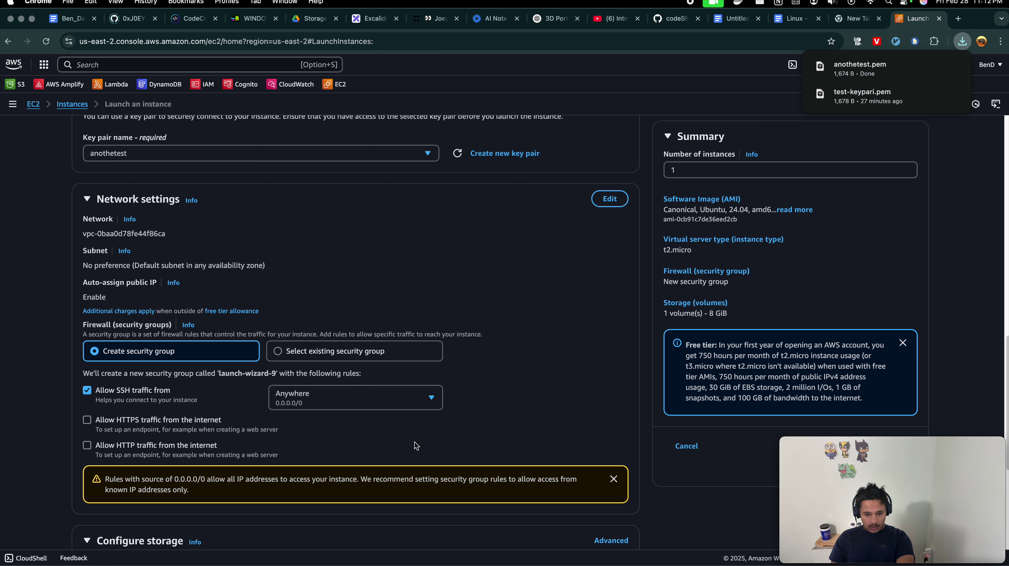
scroll(487, 454, down, 3)
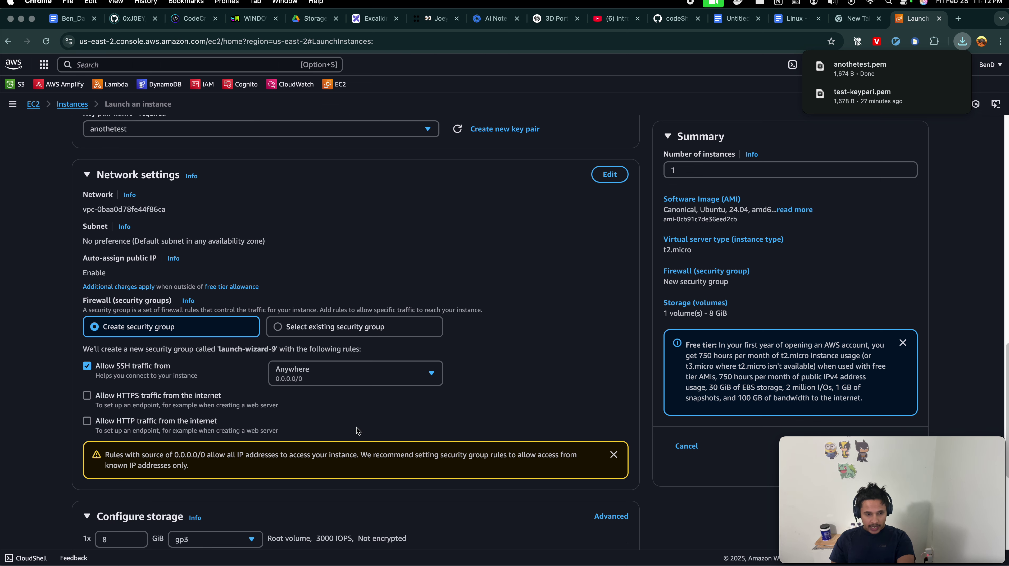
scroll(367, 455, down, 3)
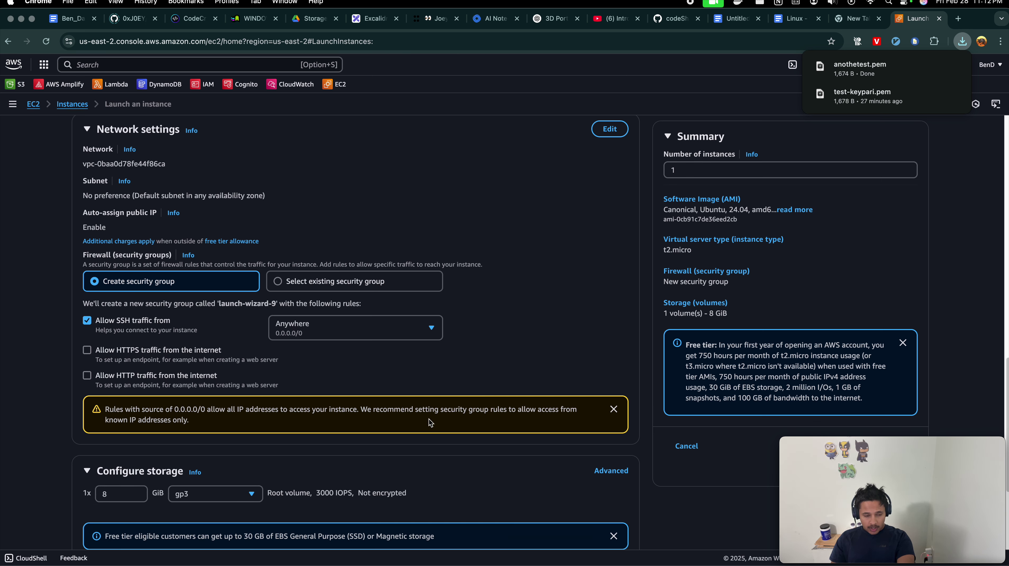
scroll(420, 427, down, 3)
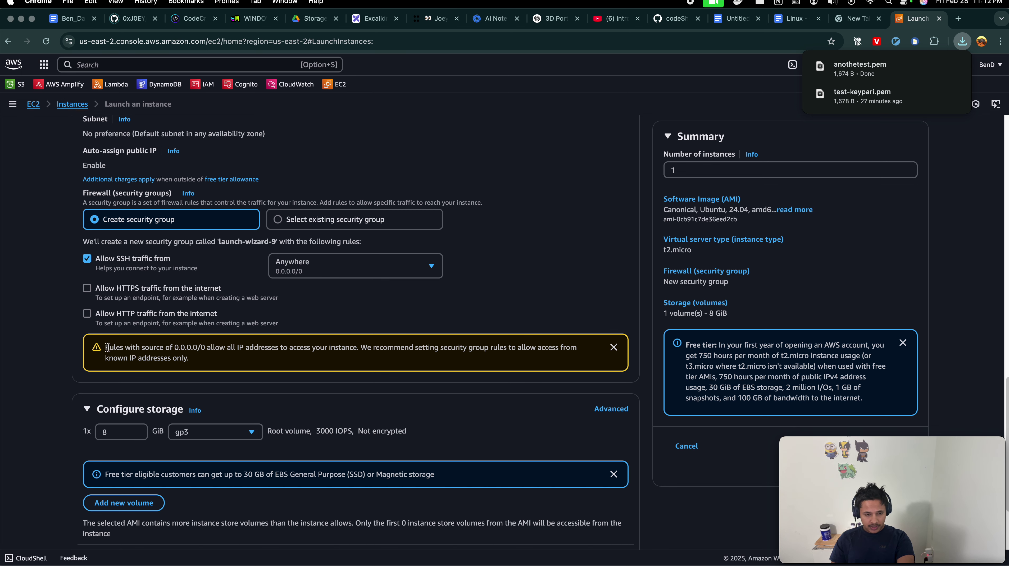
Read the security group warning about rules with source 0.0.0.0/0 and its recommendation on known IP addresses.
drag(102, 348, 125, 350)
click(145, 353)
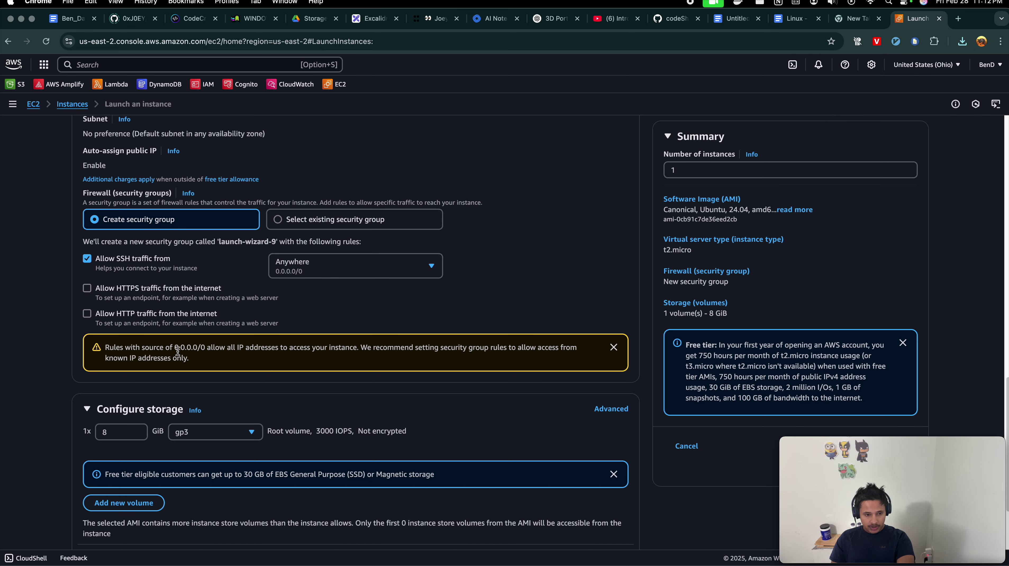
click(213, 346)
drag(250, 348, 414, 349)
click(338, 351)
click(438, 348)
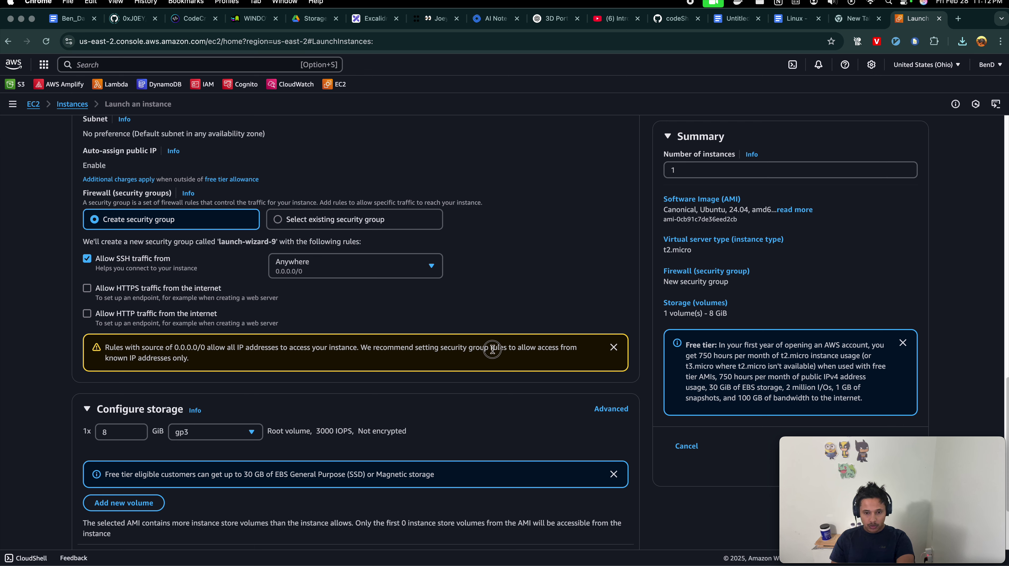
drag(494, 348, 545, 349)
click(580, 350)
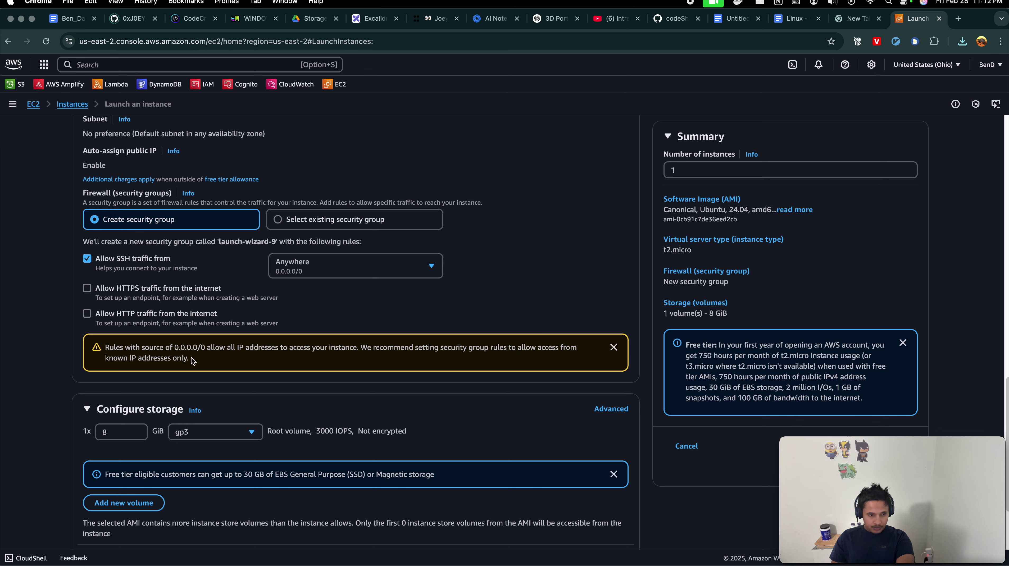
drag(128, 356, 199, 359)
click(202, 358)
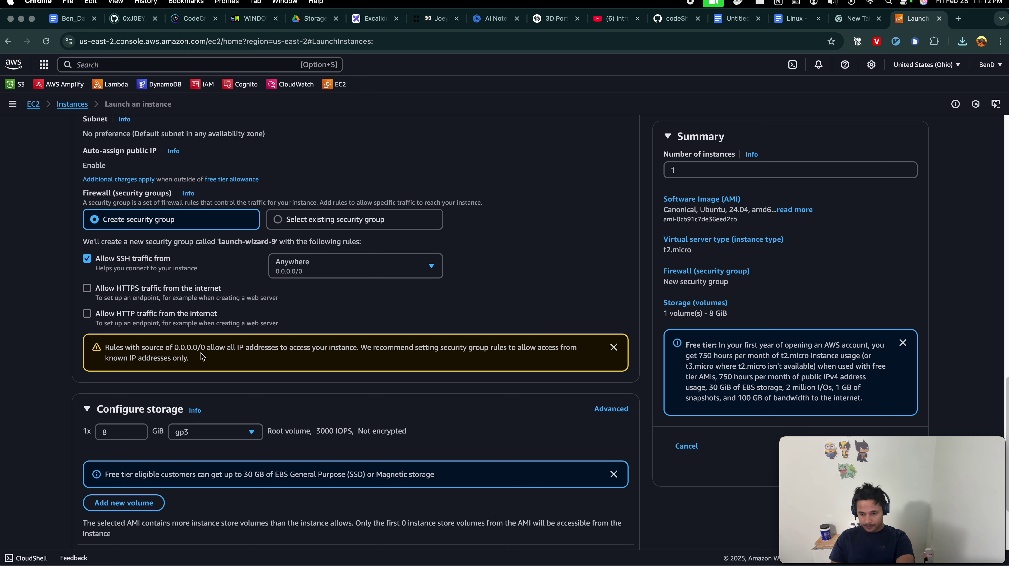